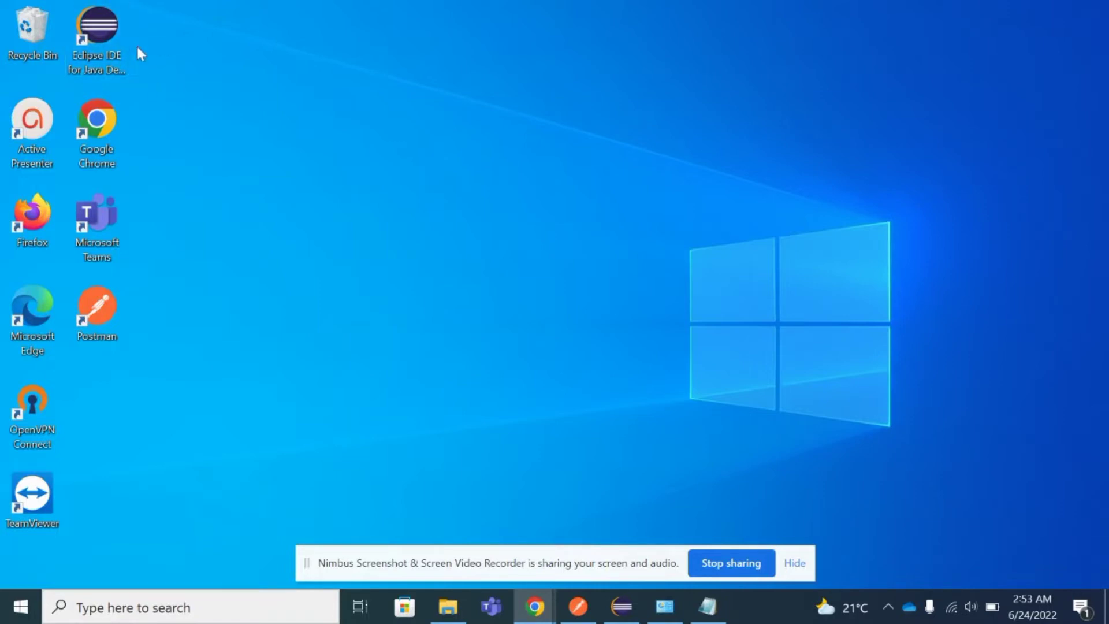
Search Start for 'ec' to find Eclipse IDE for Java Developers, then return to the Eclipse workspace.
left_click(622, 606)
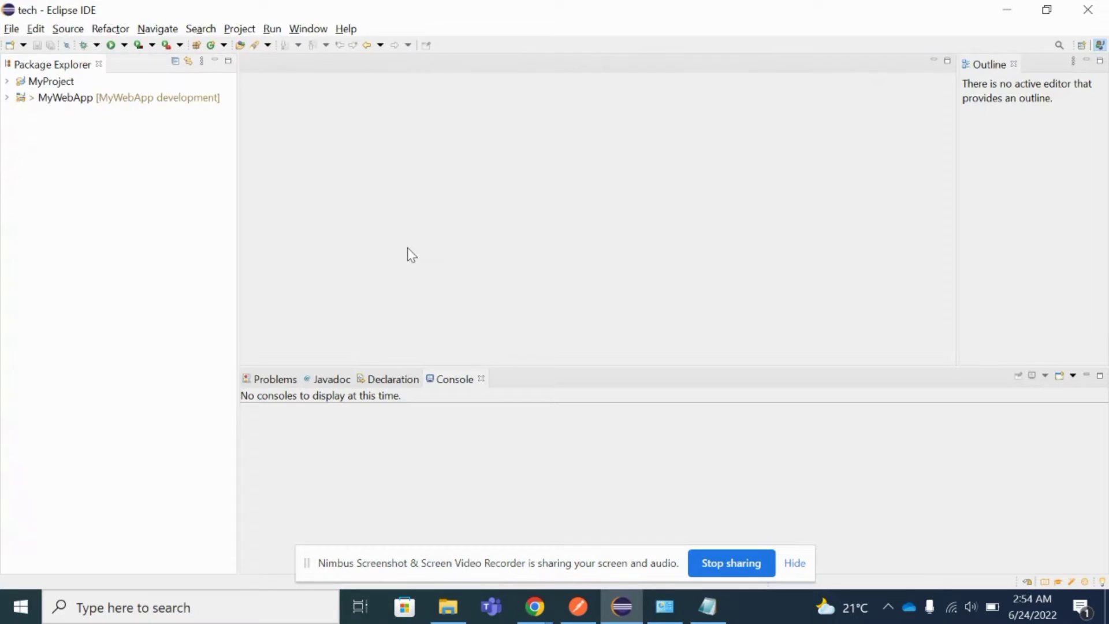
key("super")
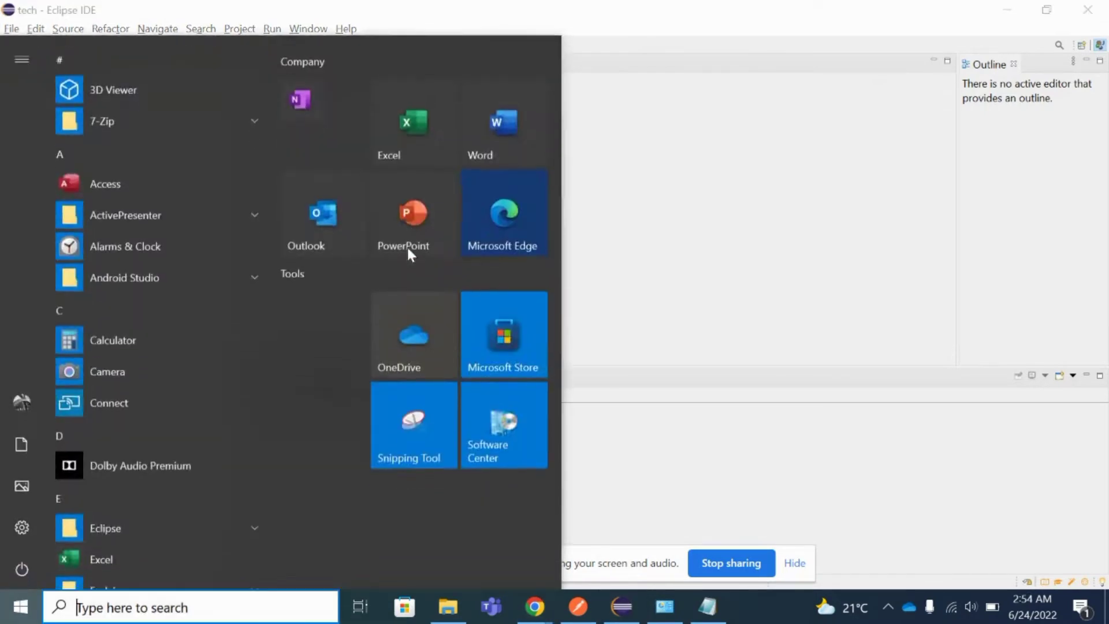
type("ec")
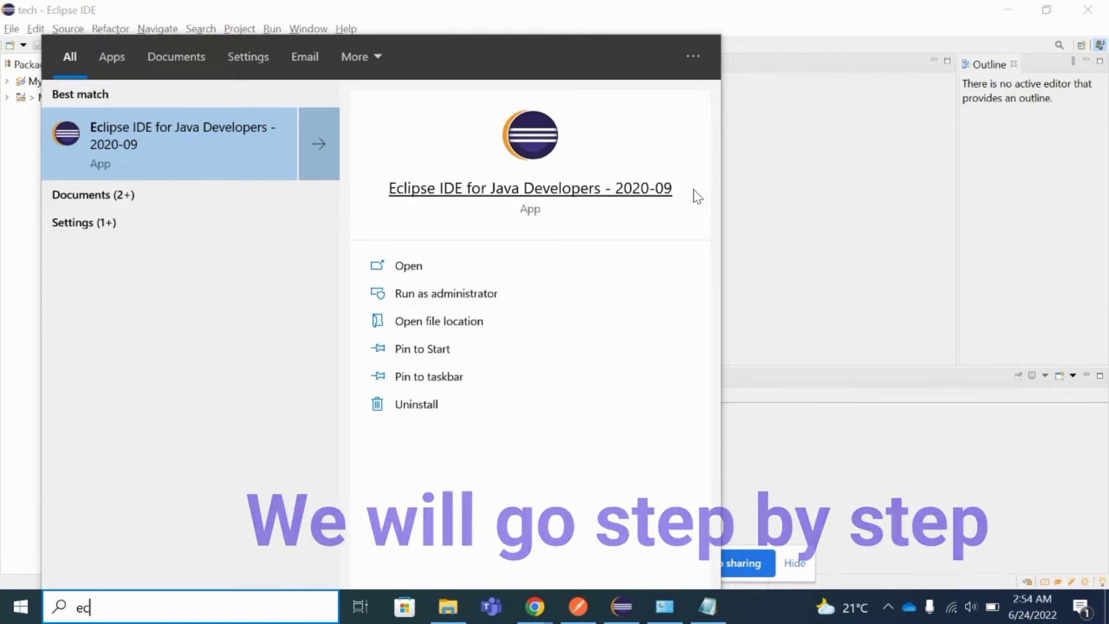
left_click(831, 281)
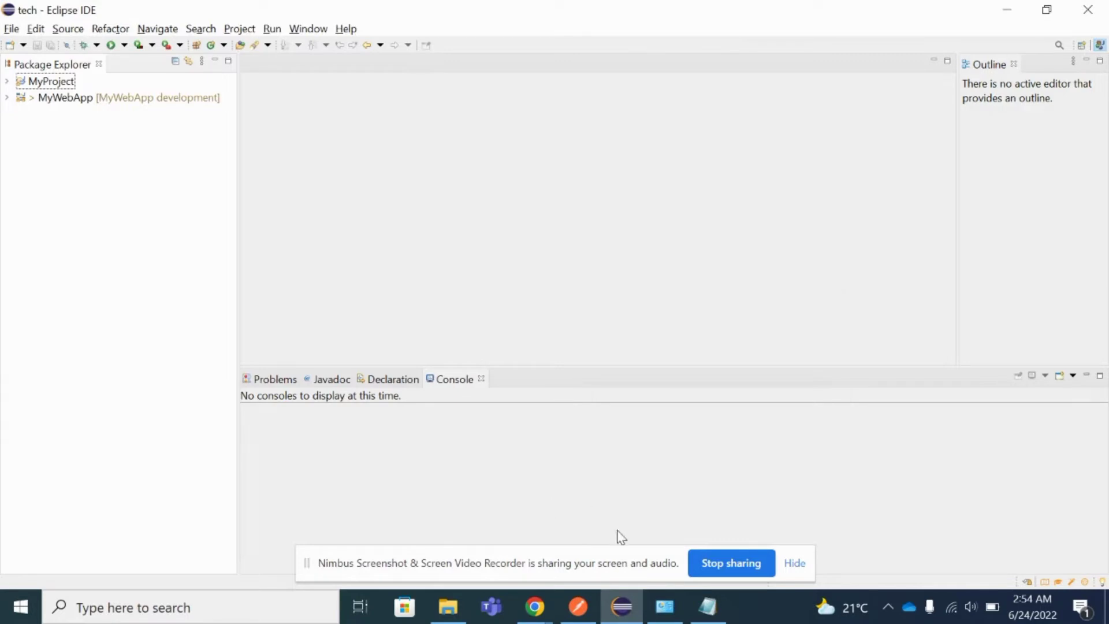
Bring up Programs and Features and select entries such as Visual C++ 2010 x64 in the list.
left_click(665, 607)
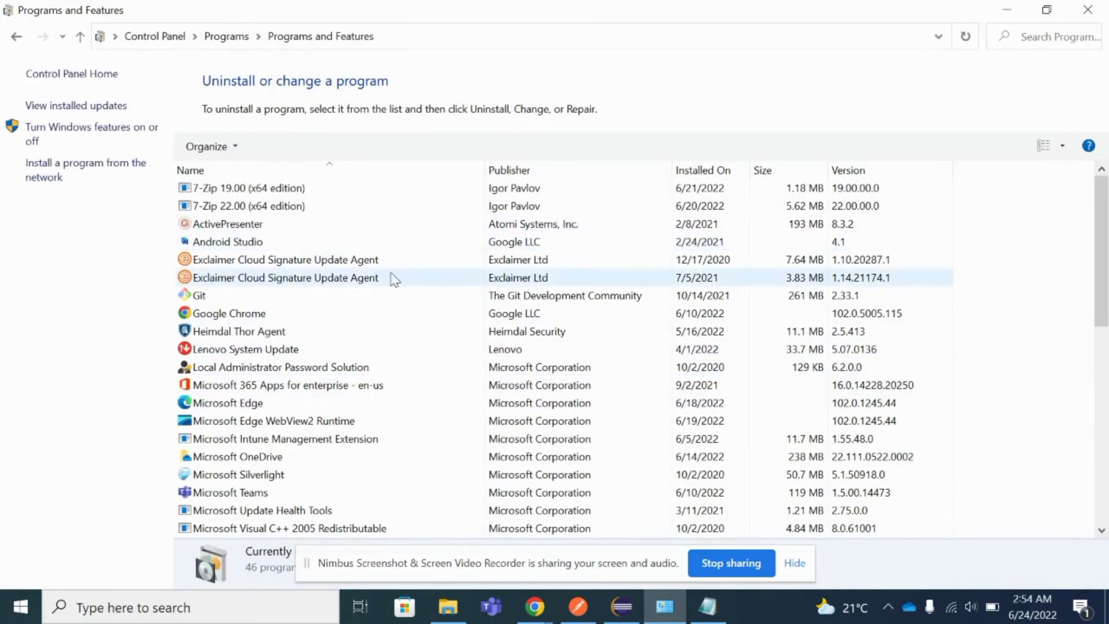
scroll(399, 284, "down", 3)
left_click(428, 385)
scroll(411, 337, "up", 3)
left_click(412, 335)
key("e")
scroll(353, 370, "down", 4)
left_click(356, 367)
key("e")
Scroll the installed programs list to confirm Eclipse is absent, then return to Eclipse.
scroll(334, 341, "down", 8)
scroll(336, 346, "up", 4)
scroll(350, 332, "up", 5)
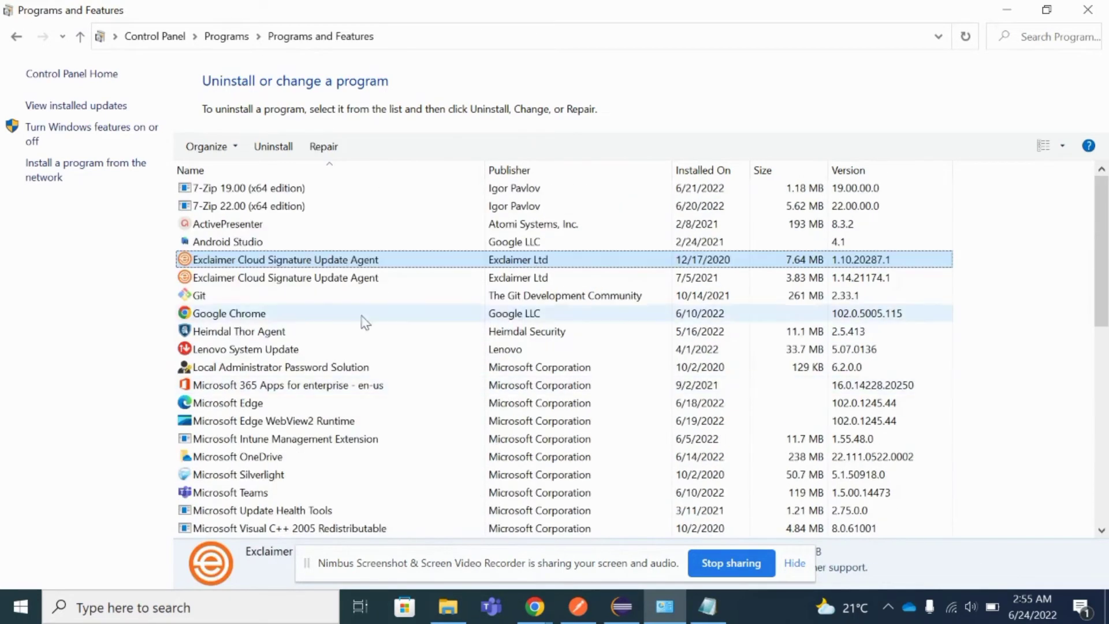
scroll(334, 393, "down", 3)
scroll(311, 364, "up", 1)
scroll(335, 352, "down", 5)
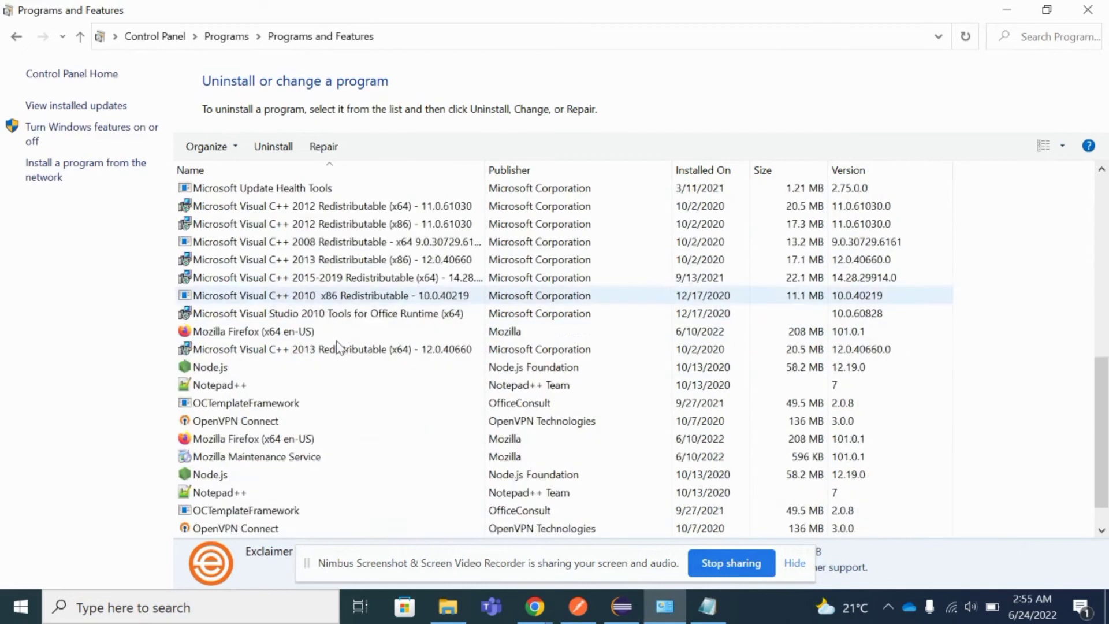
scroll(323, 369, "up", 8)
scroll(310, 353, "up", 2)
scroll(247, 279, "down", 5)
scroll(266, 460, "up", 5)
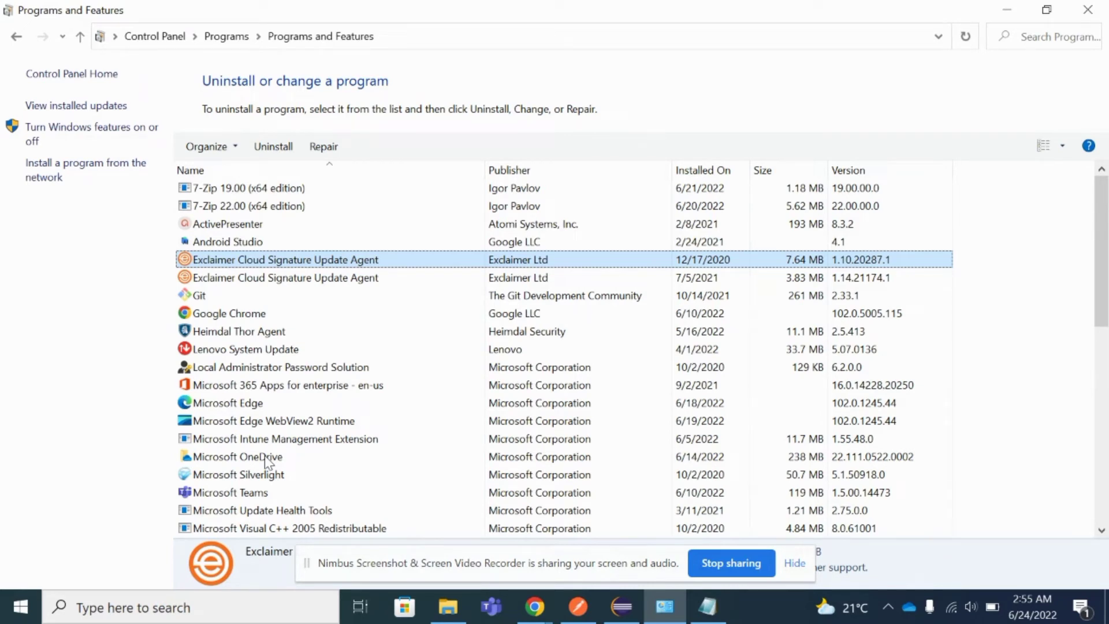
left_click(622, 607)
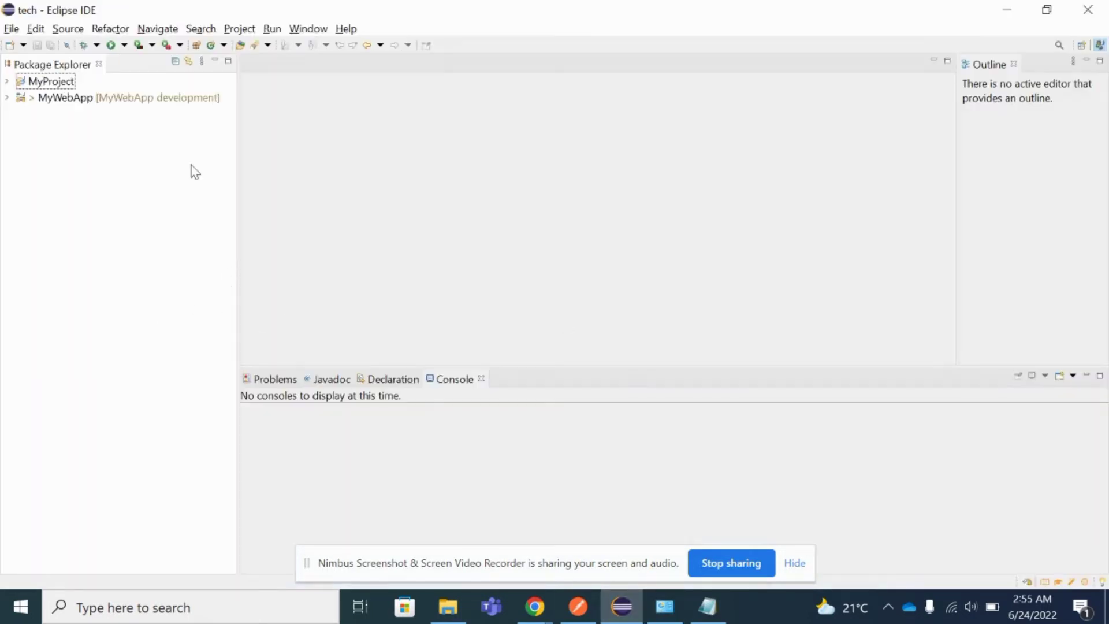
left_click(10, 32)
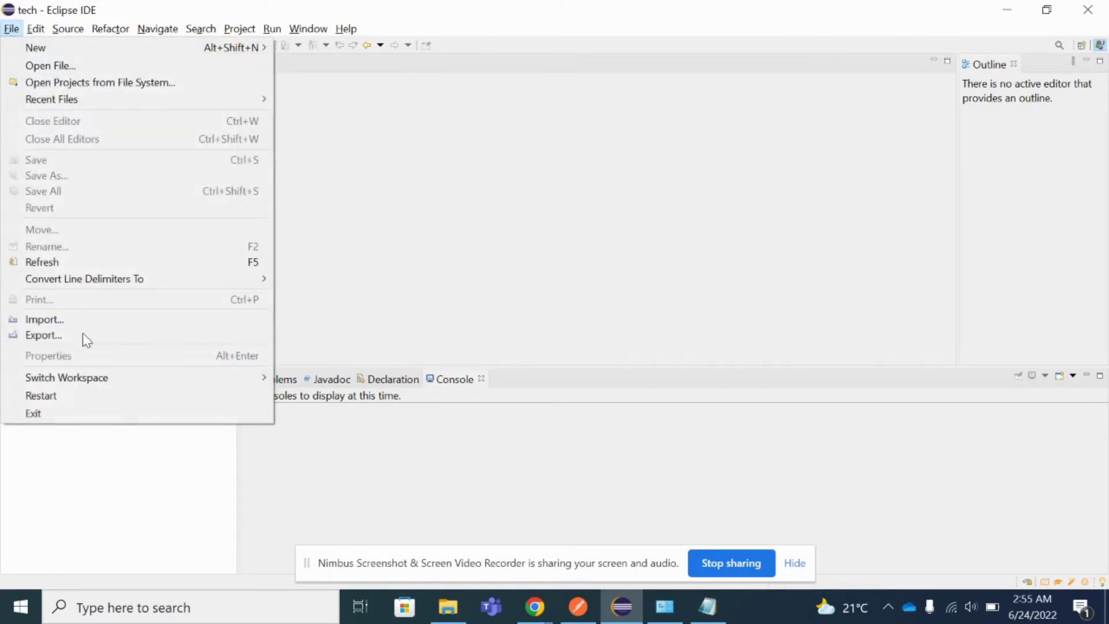
left_click(324, 200)
left_click(35, 28)
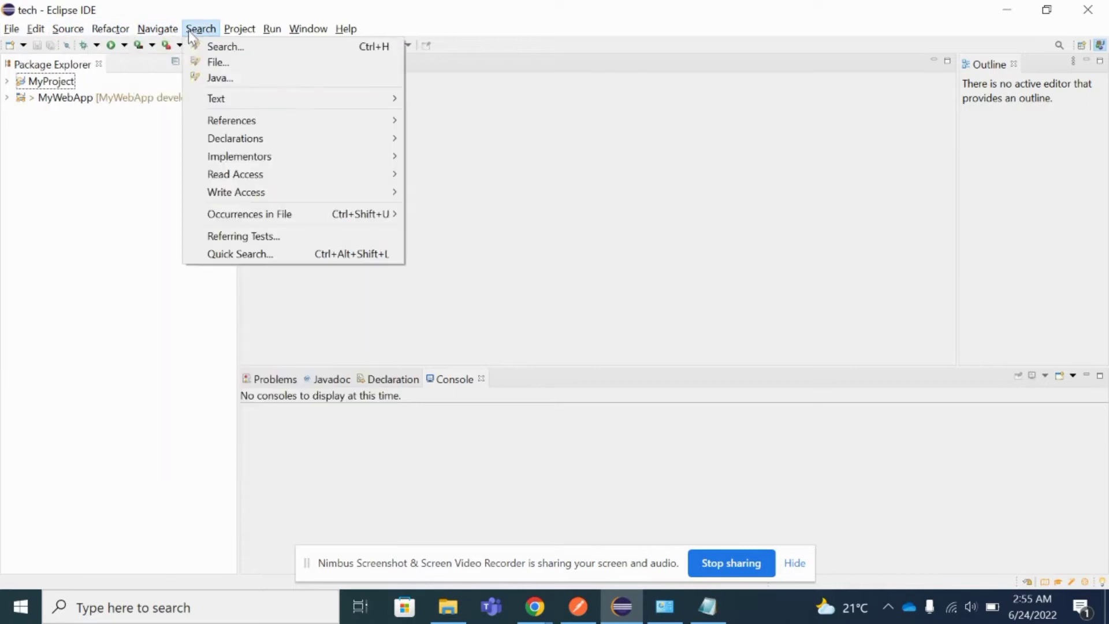
mouse_move(298, 32)
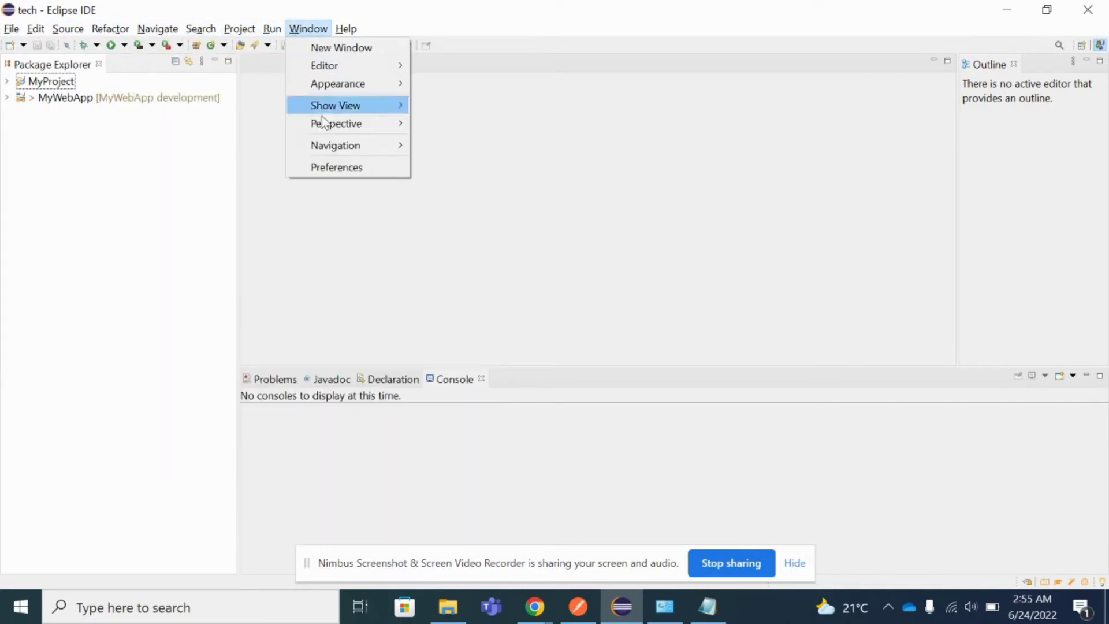
mouse_move(341, 32)
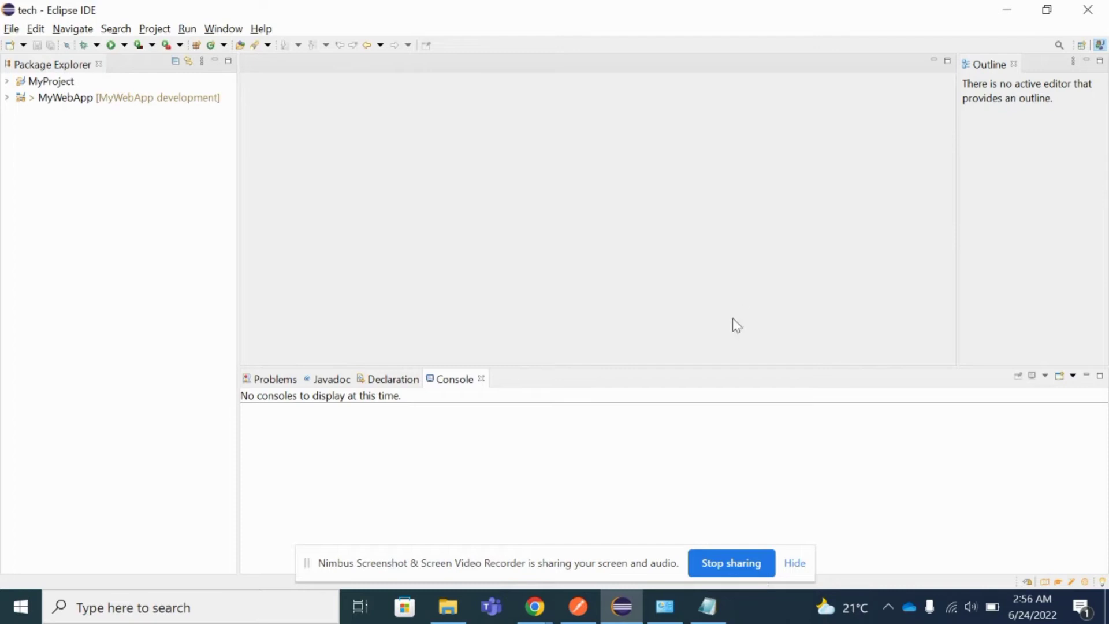
Bring up the Notepad notes and highlight the first note about the Control Panel.
left_click(664, 607)
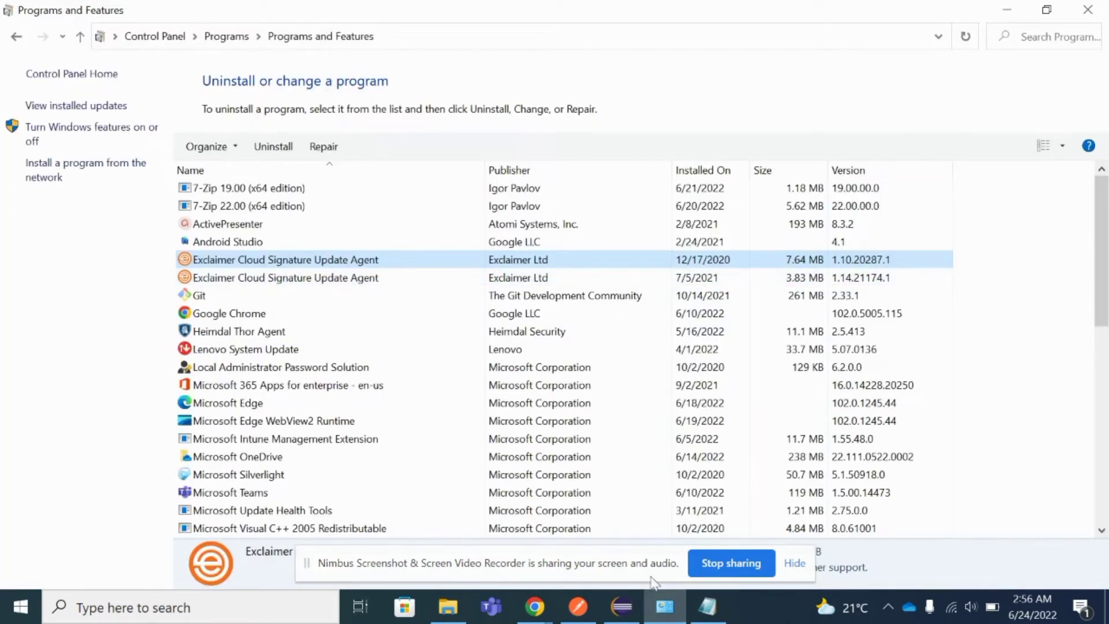
left_click(716, 611)
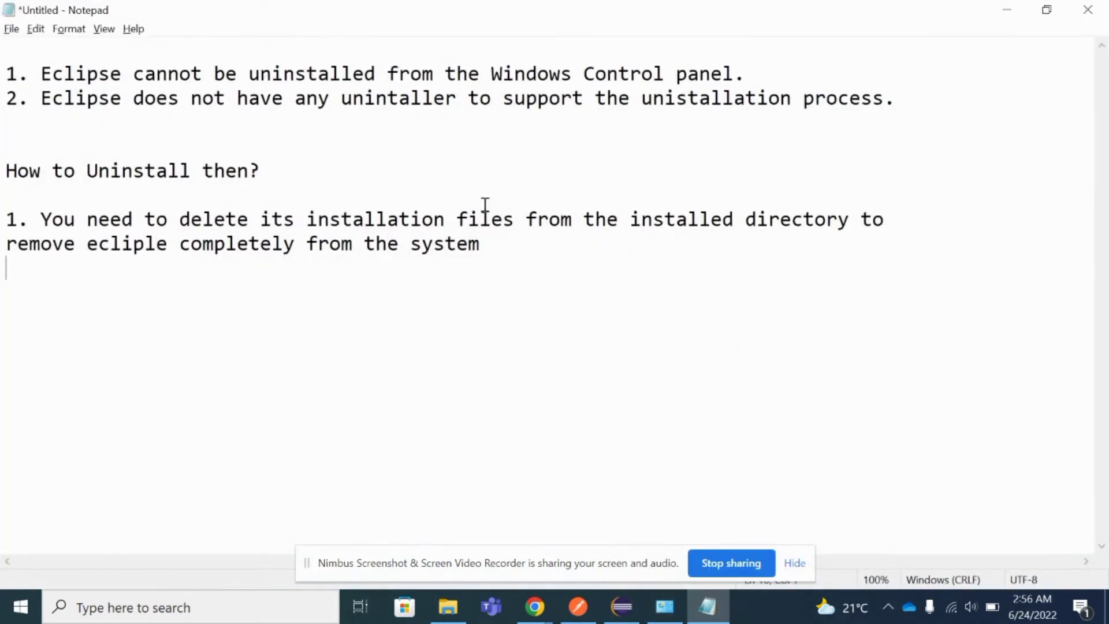
left_click_drag(40, 74, 757, 74)
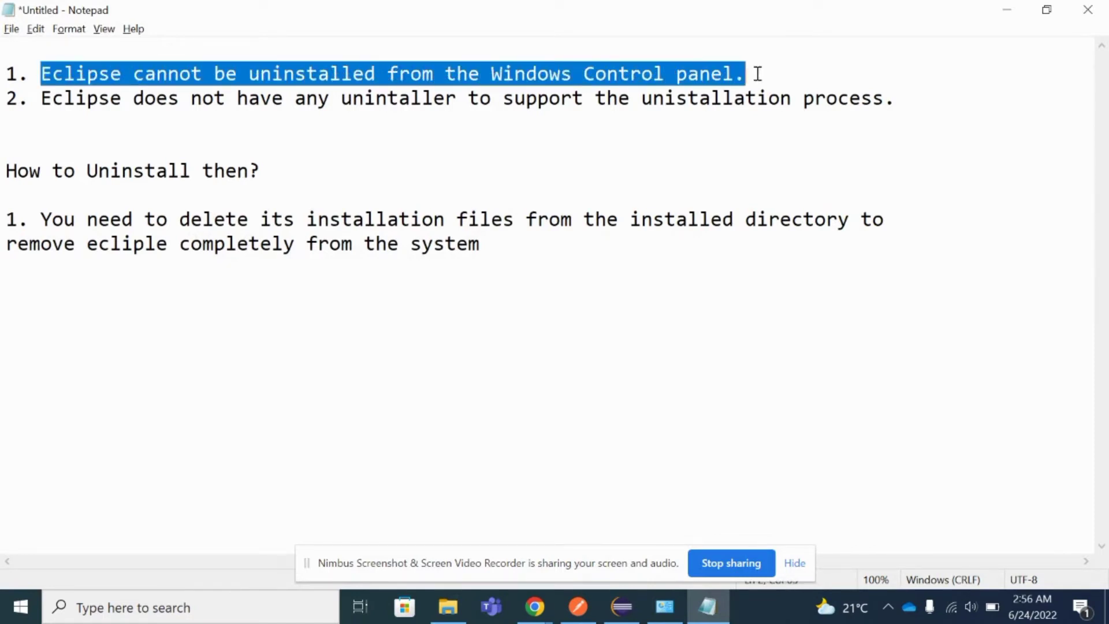
left_click(100, 132)
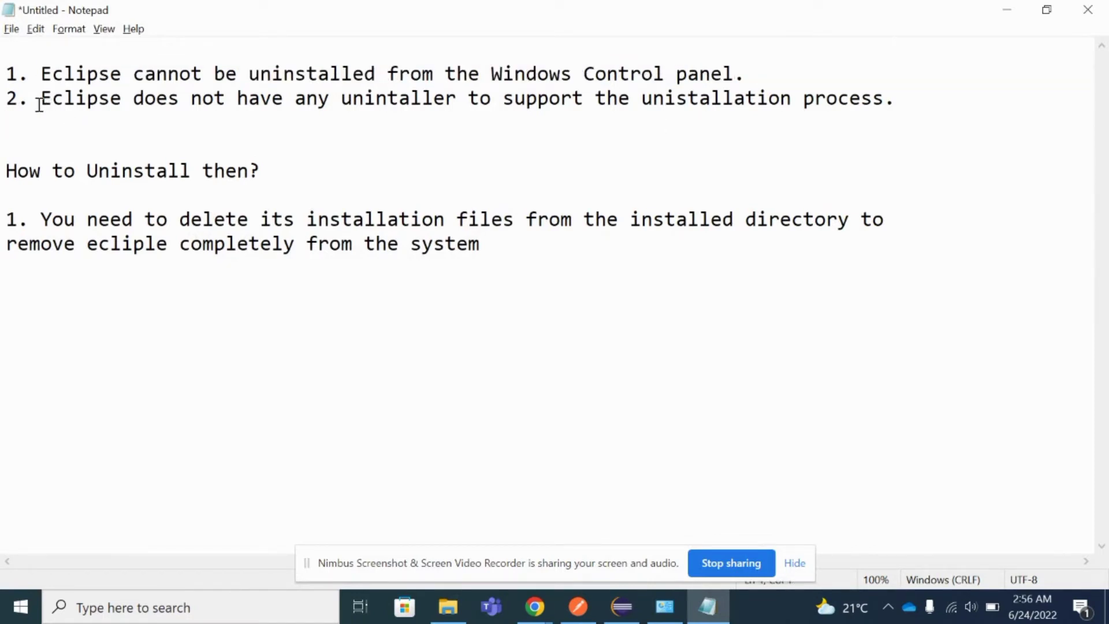
Highlight the note that Eclipse has no uninstaller and the 'How to Uninstall then?' heading.
left_click_drag(39, 104, 649, 114)
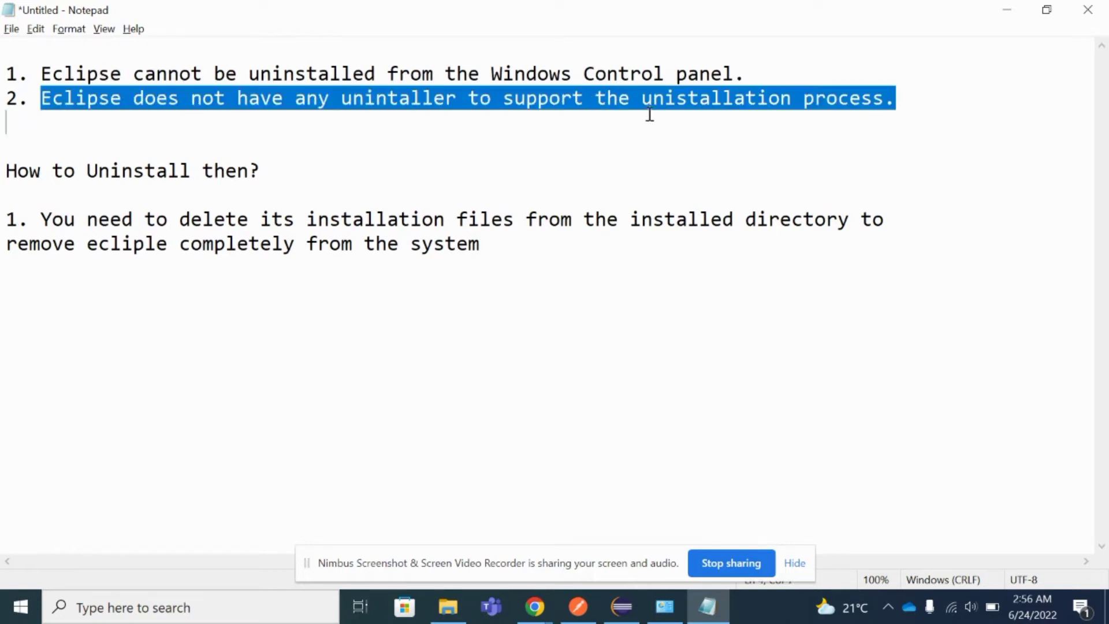
left_click(824, 121)
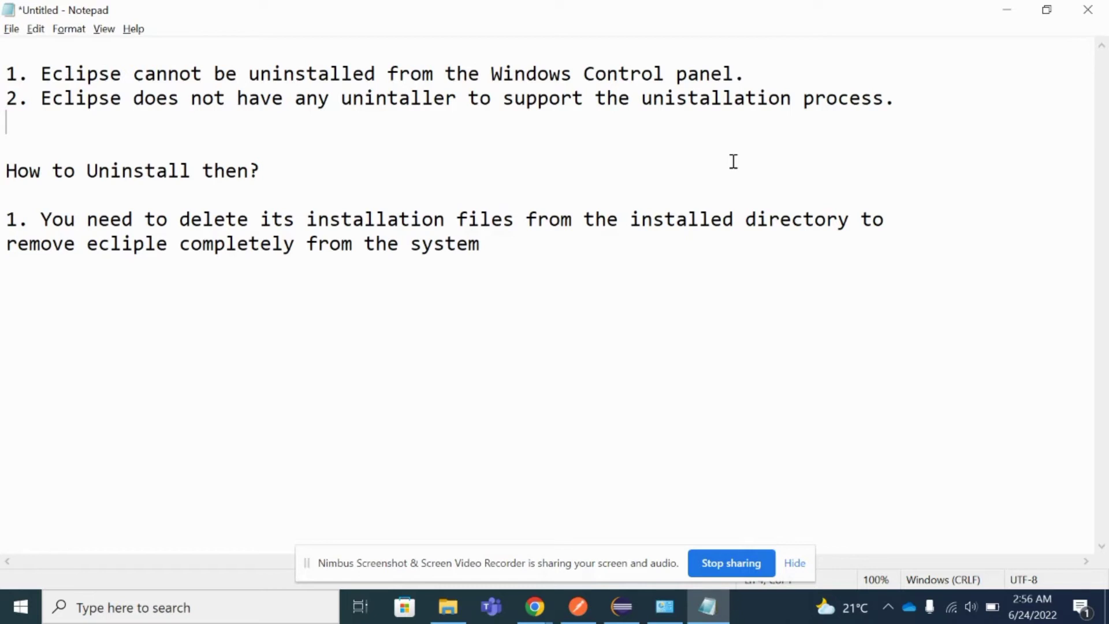
left_click(87, 195)
left_click_drag(7, 171, 297, 179)
left_click(99, 268)
left_click(622, 605)
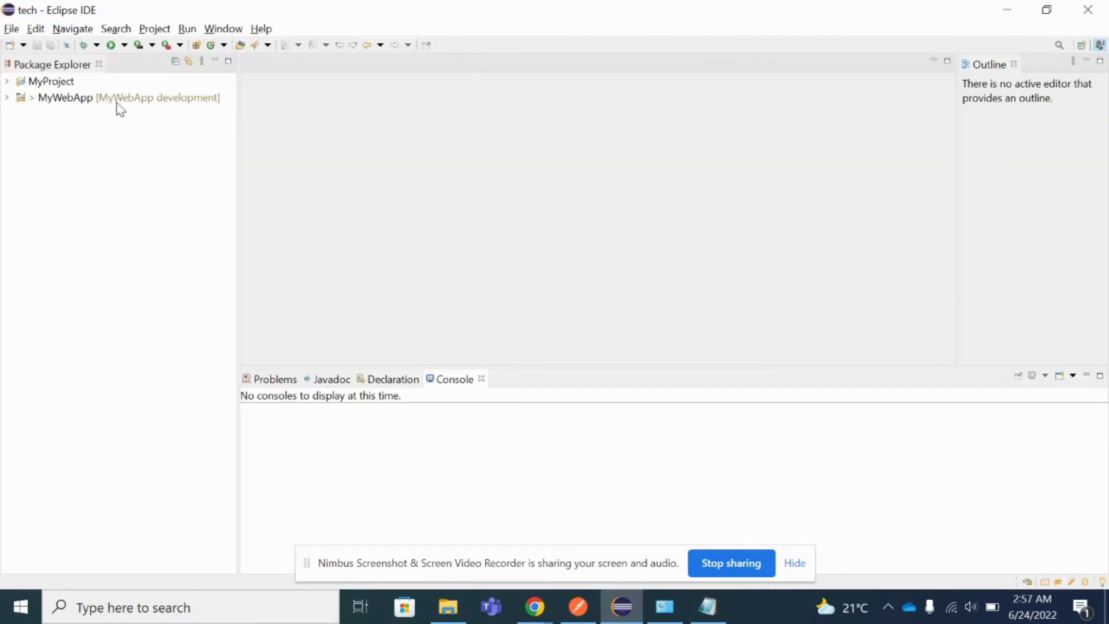
key("alt+Tab")
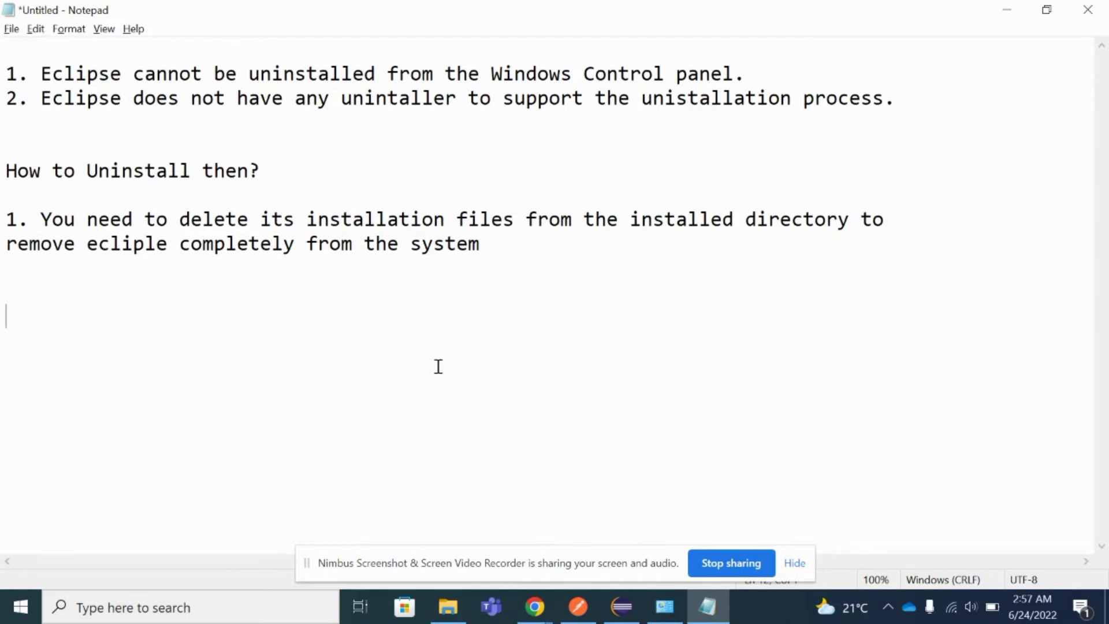
left_click_drag(30, 219, 535, 251)
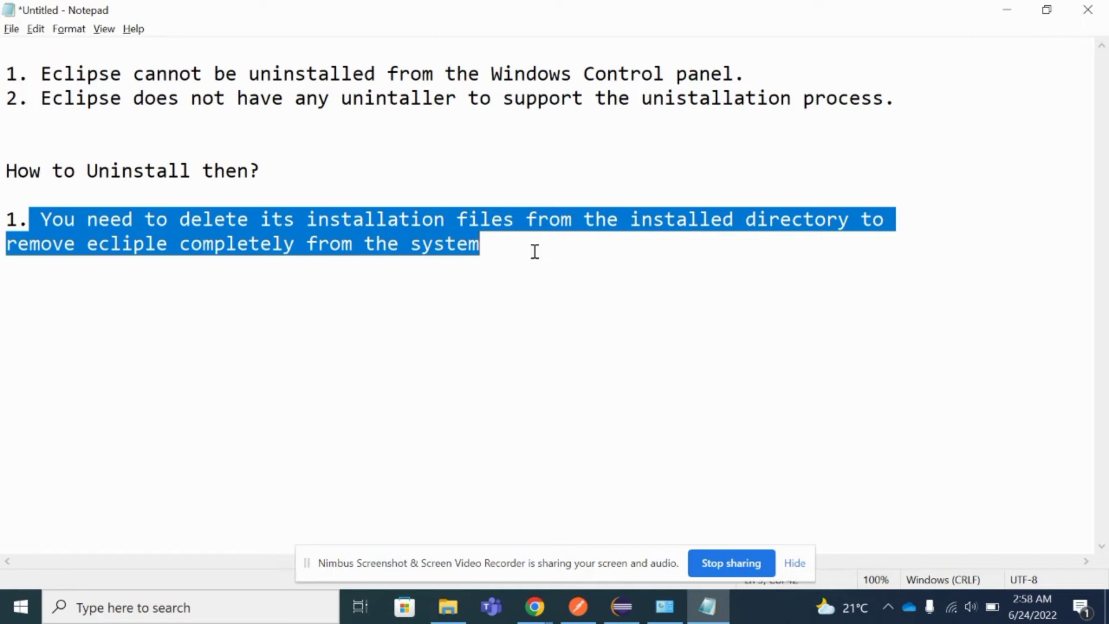
Open the user profile folder in File Explorer and locate the .eclipse, .p2 and eclipse folders.
left_click(450, 606)
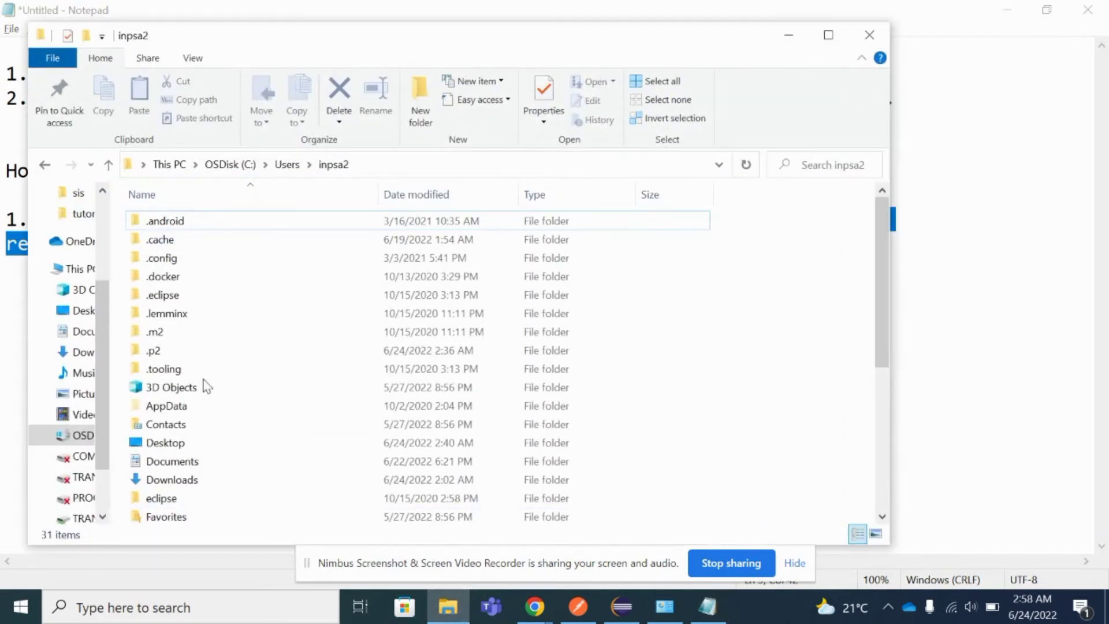
left_click(421, 167)
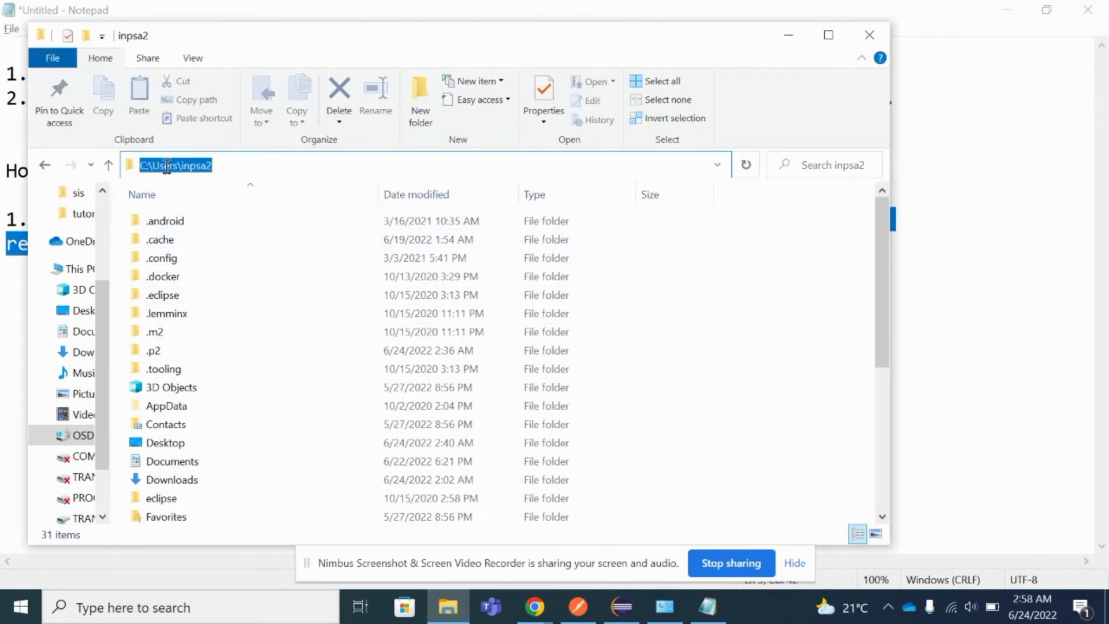
left_click(277, 166)
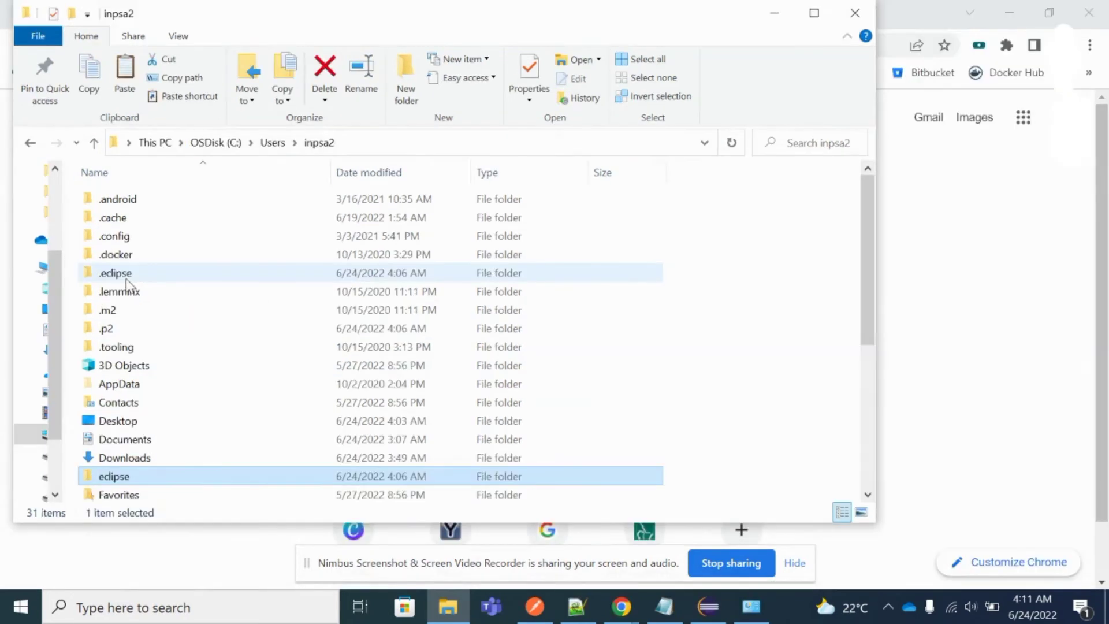
left_click(127, 278)
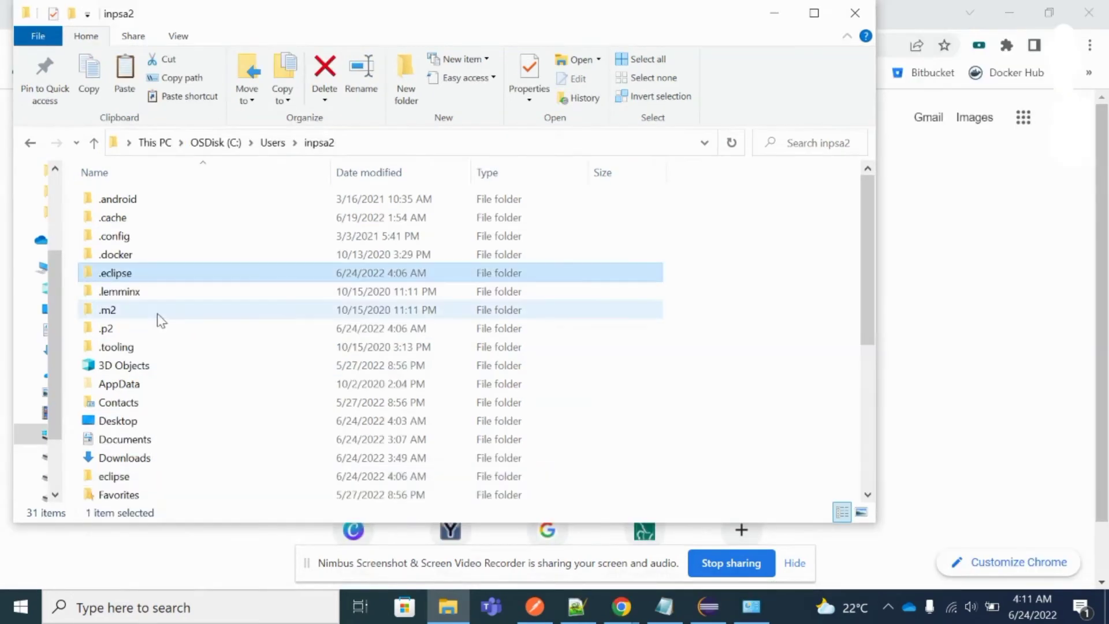
left_click(115, 331)
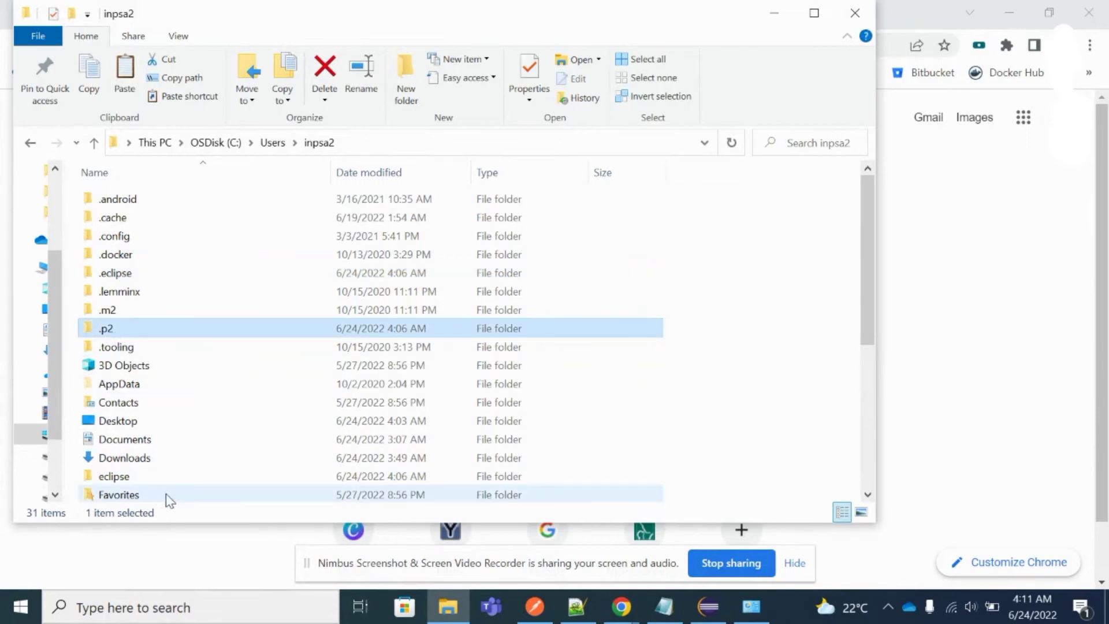
left_click(126, 482)
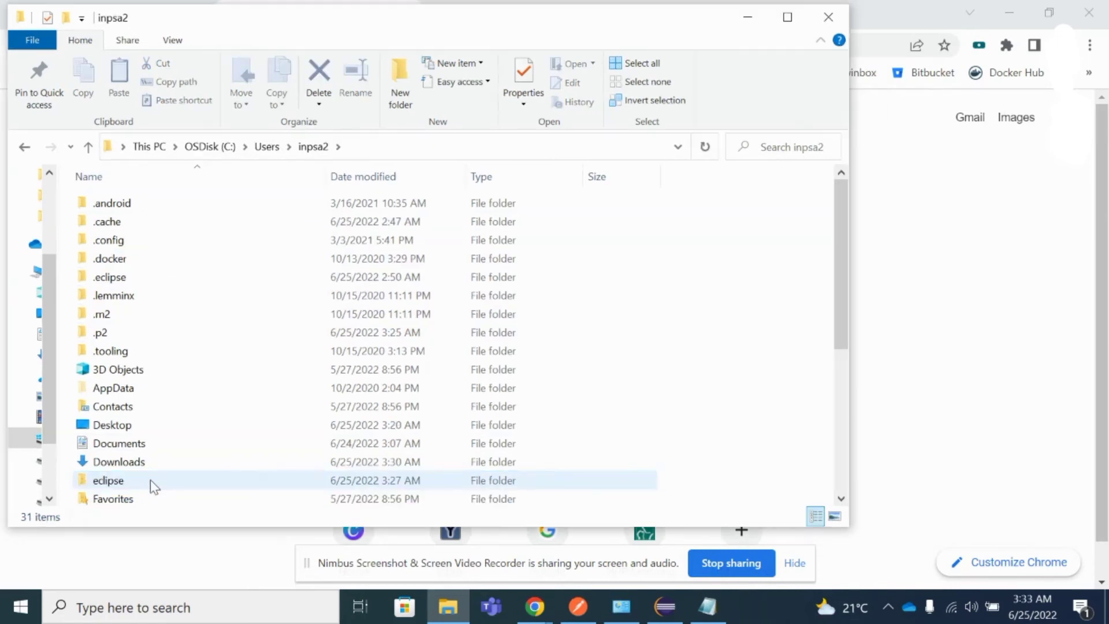
Inspect eclipse down to java-2020-09\eclipse, then the .p2 and .eclipse folders' contents.
double_click(150, 480)
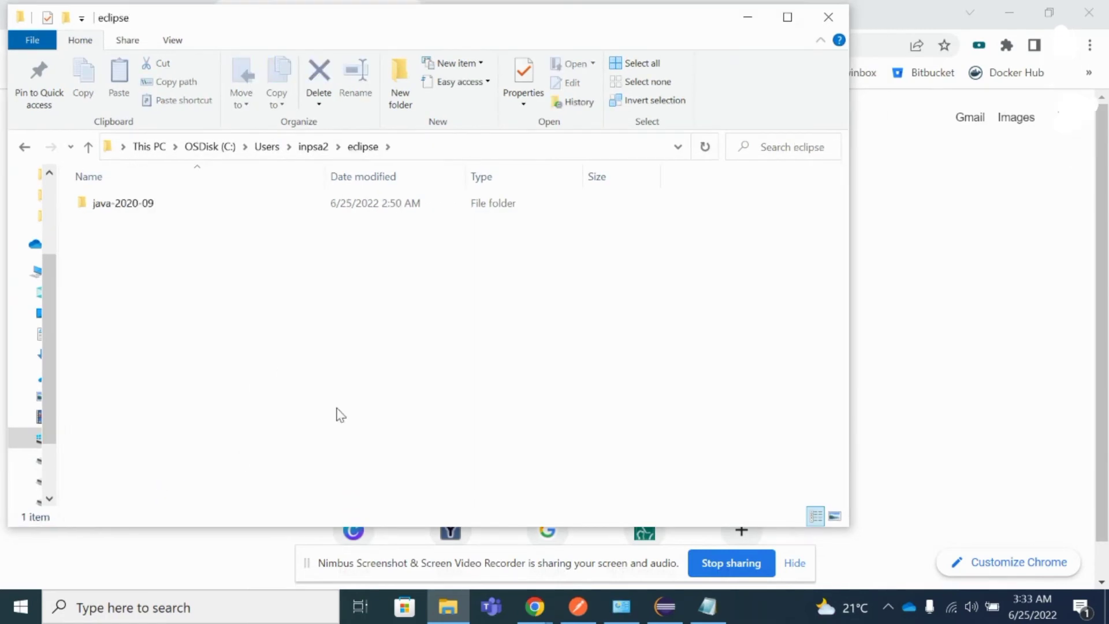
double_click(222, 209)
double_click(325, 209)
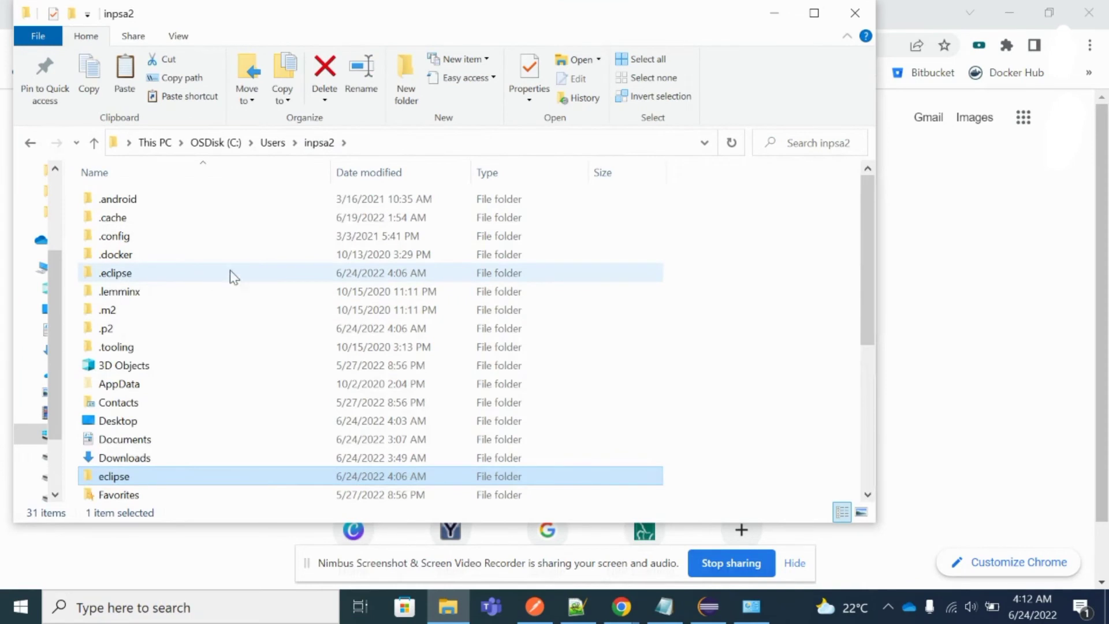
left_click(169, 276)
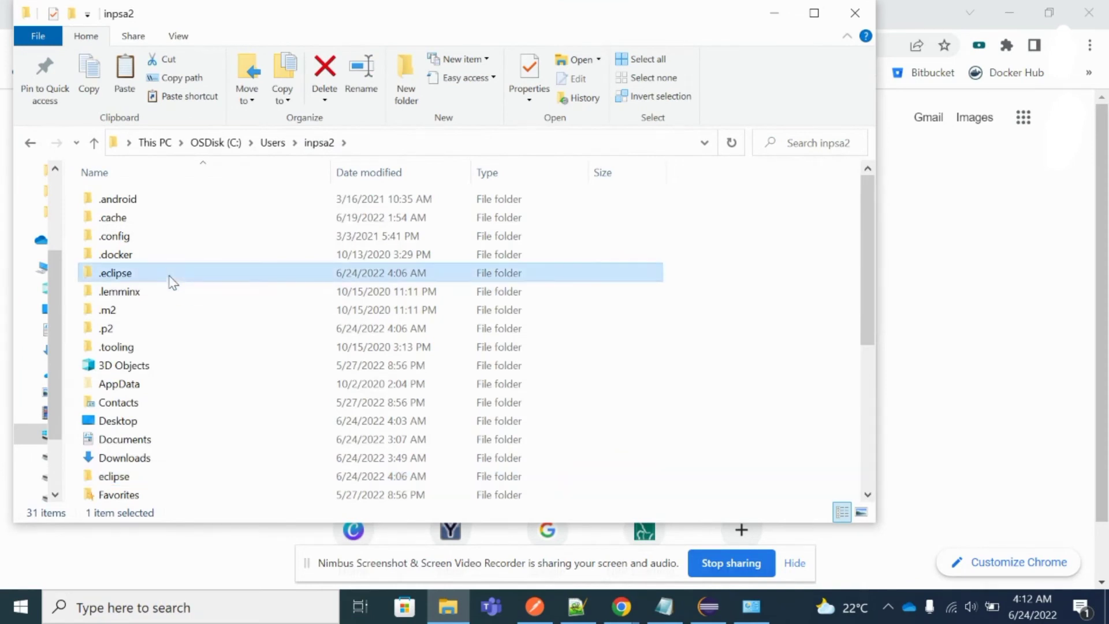
double_click(139, 326)
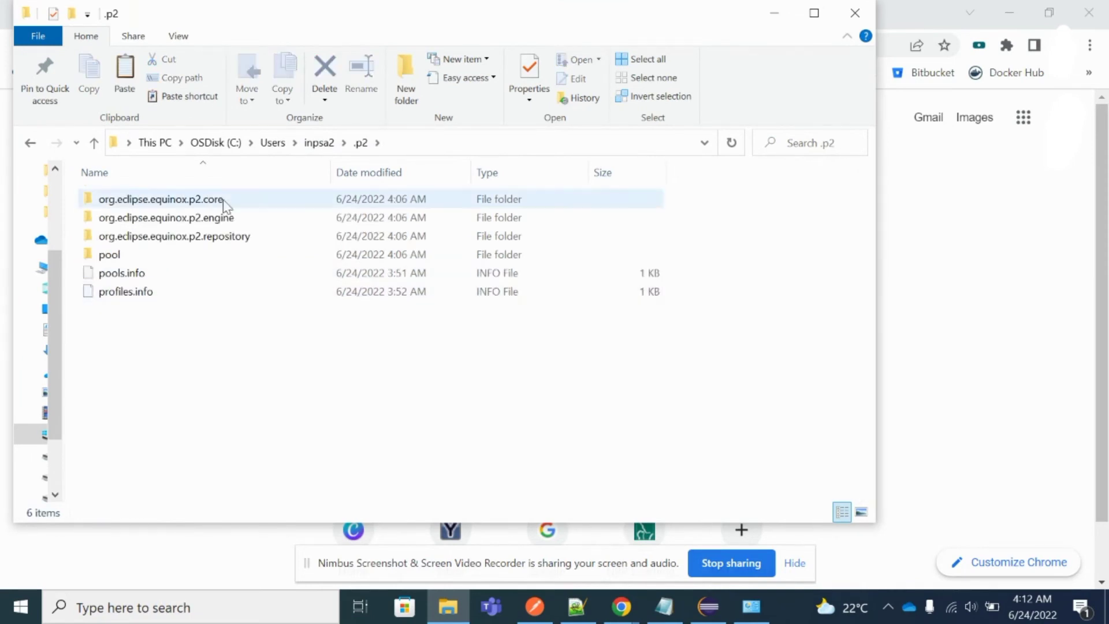
left_click(321, 149)
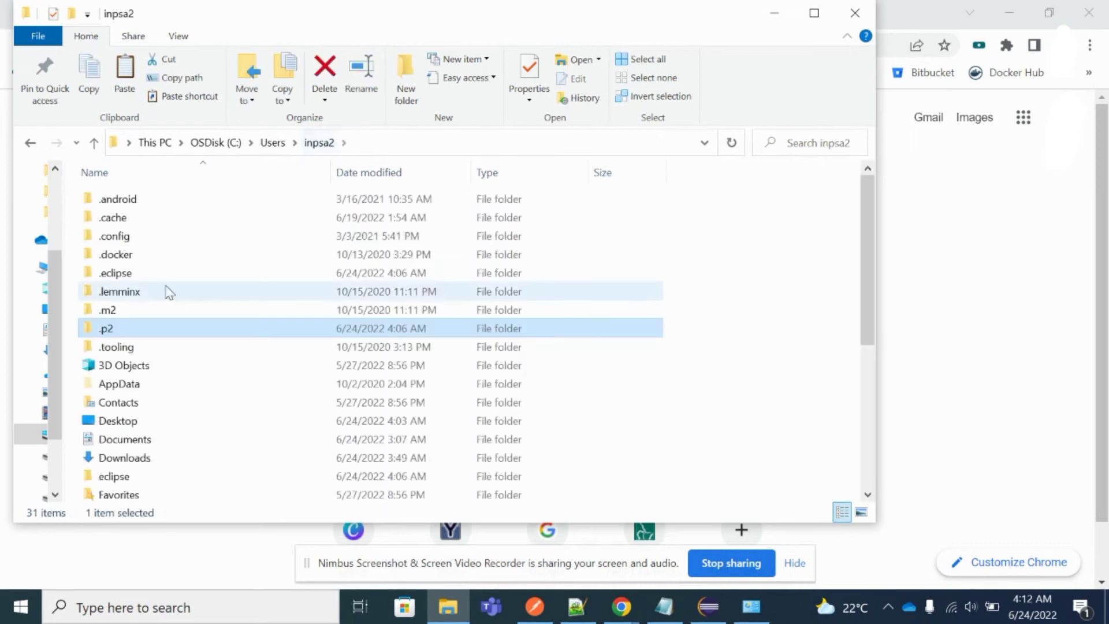
double_click(165, 273)
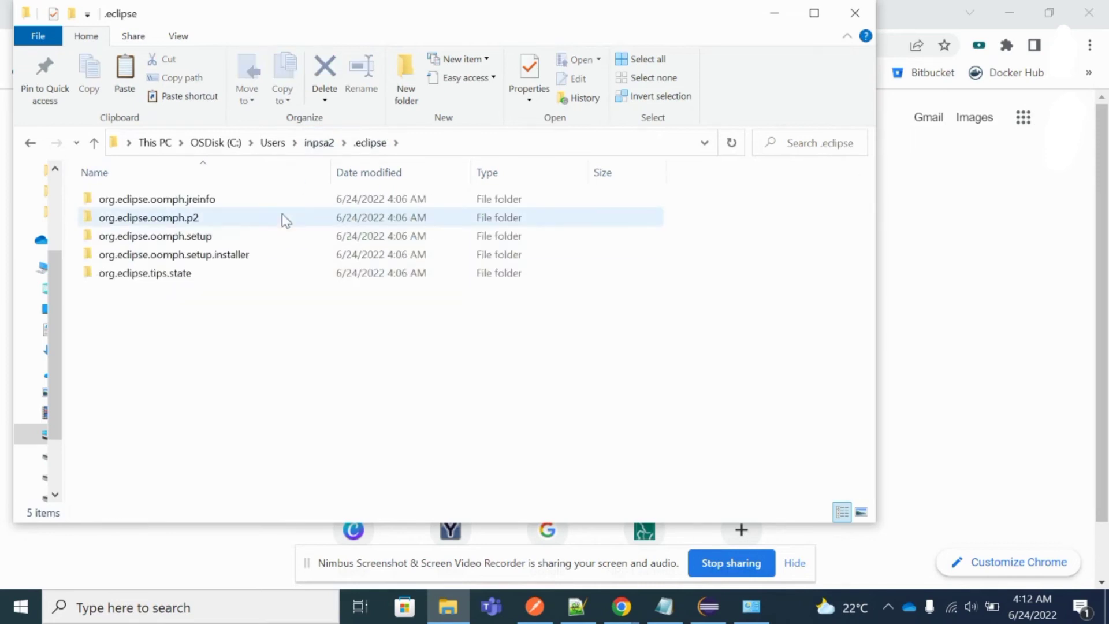
left_click(320, 144)
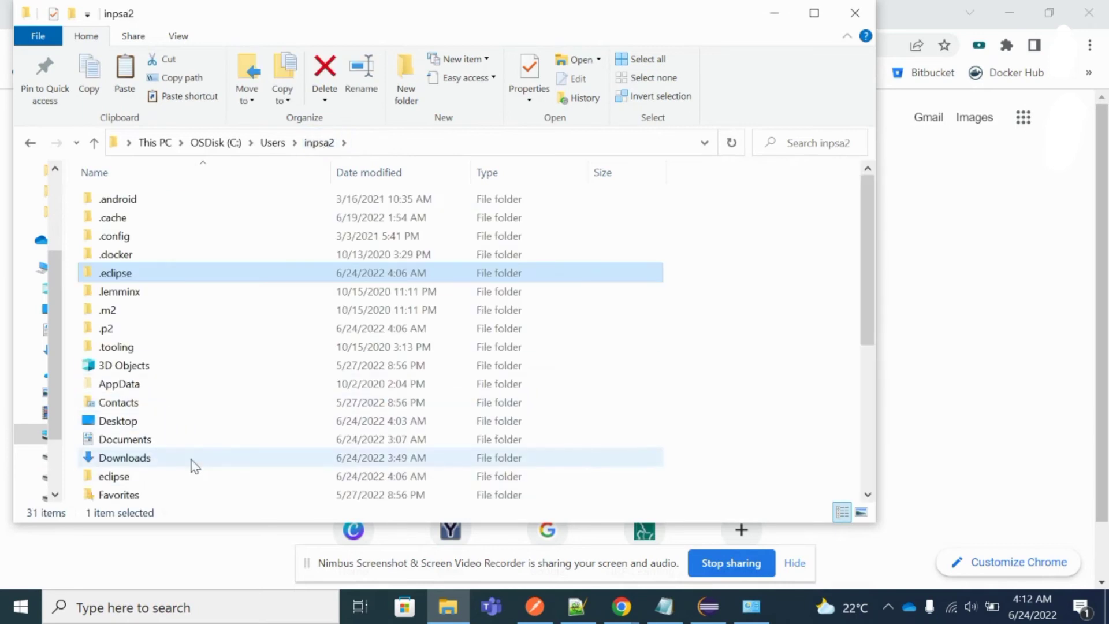
Select eclipse, .p2 and .eclipse, leaving out .lemminx, and permanently delete them with Shift+Delete.
left_click(145, 480)
left_click(148, 332, "ctrl")
left_click(153, 290, "ctrl")
left_click(164, 271, "ctrl")
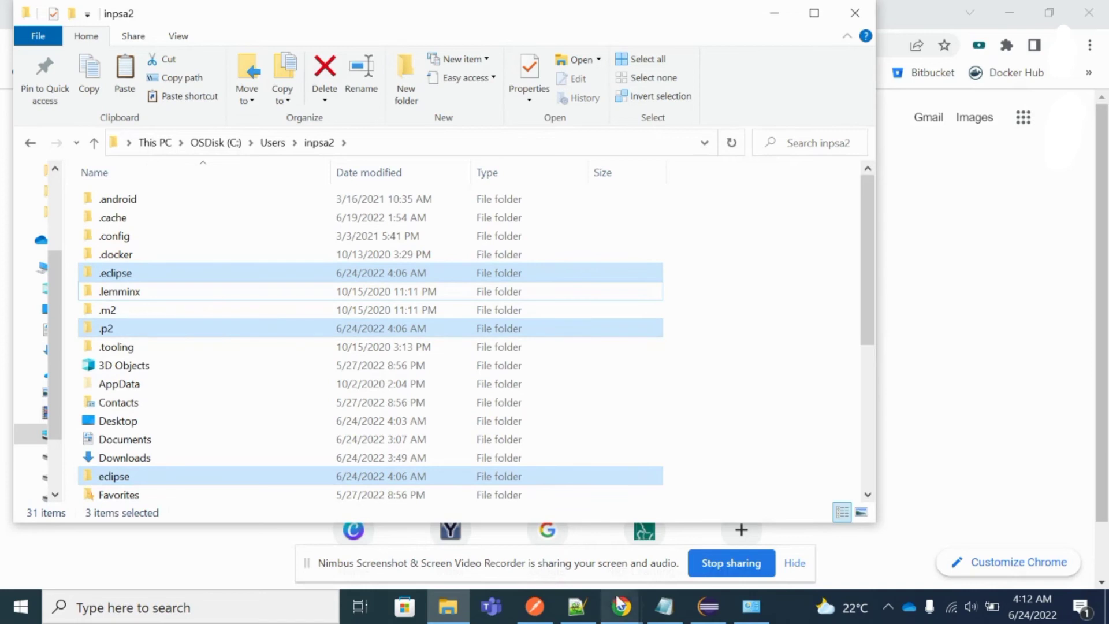
left_click(697, 612)
left_click(698, 612)
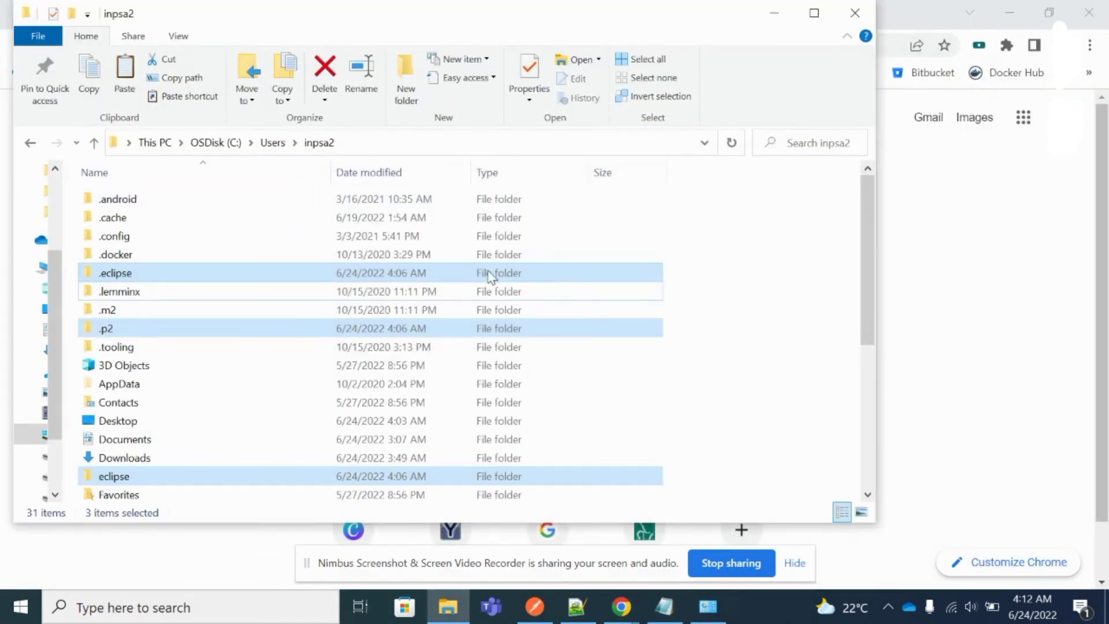
left_click(312, 291, "ctrl")
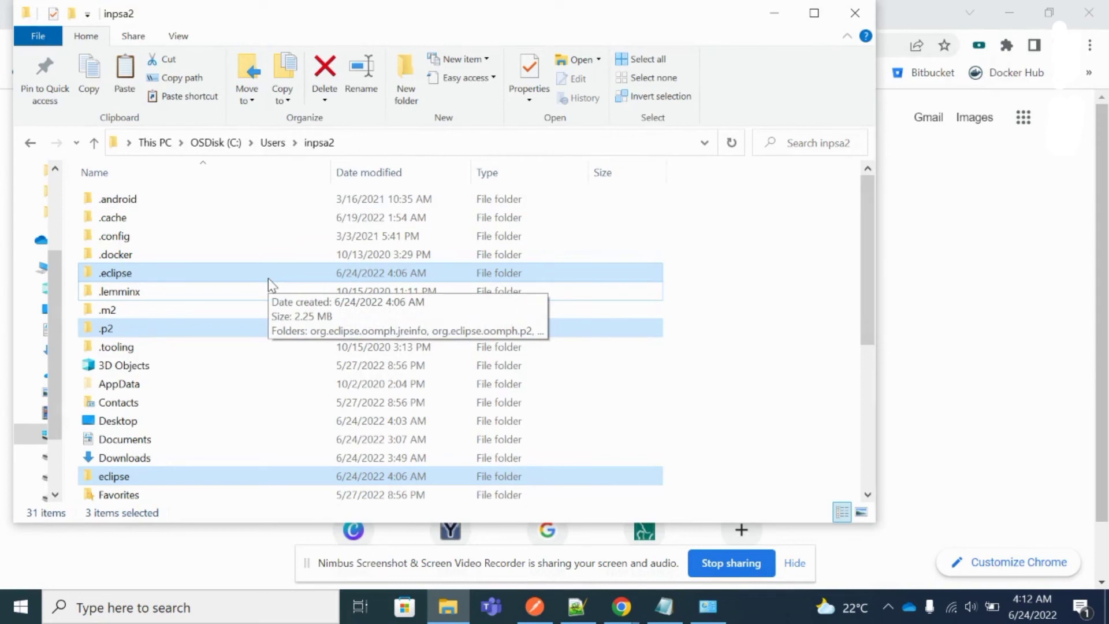
key("shift+Delete")
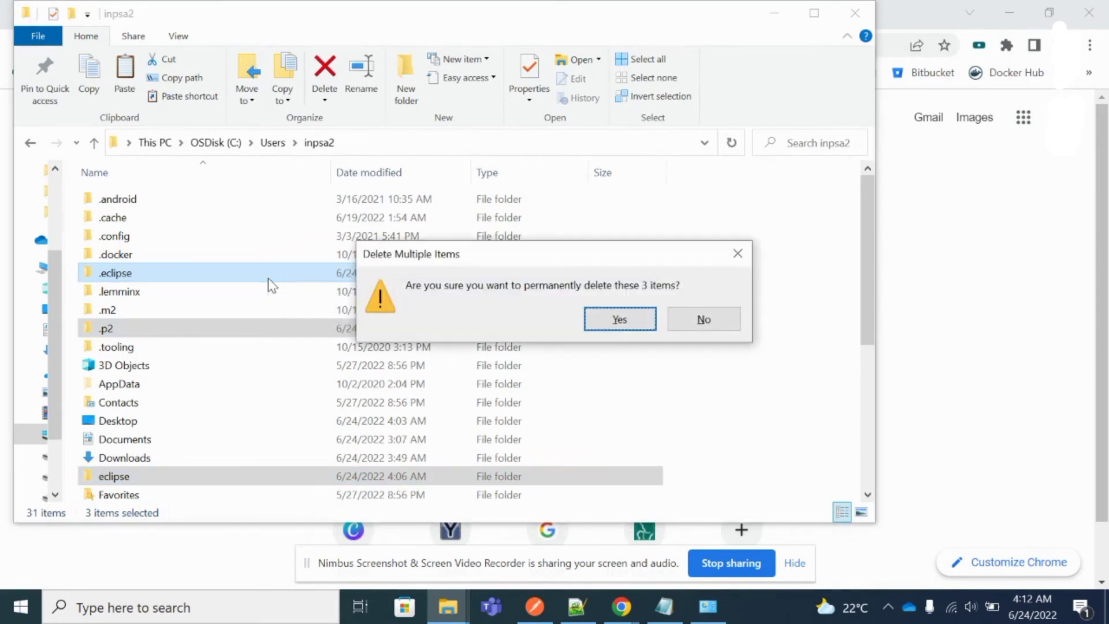
left_click(612, 323)
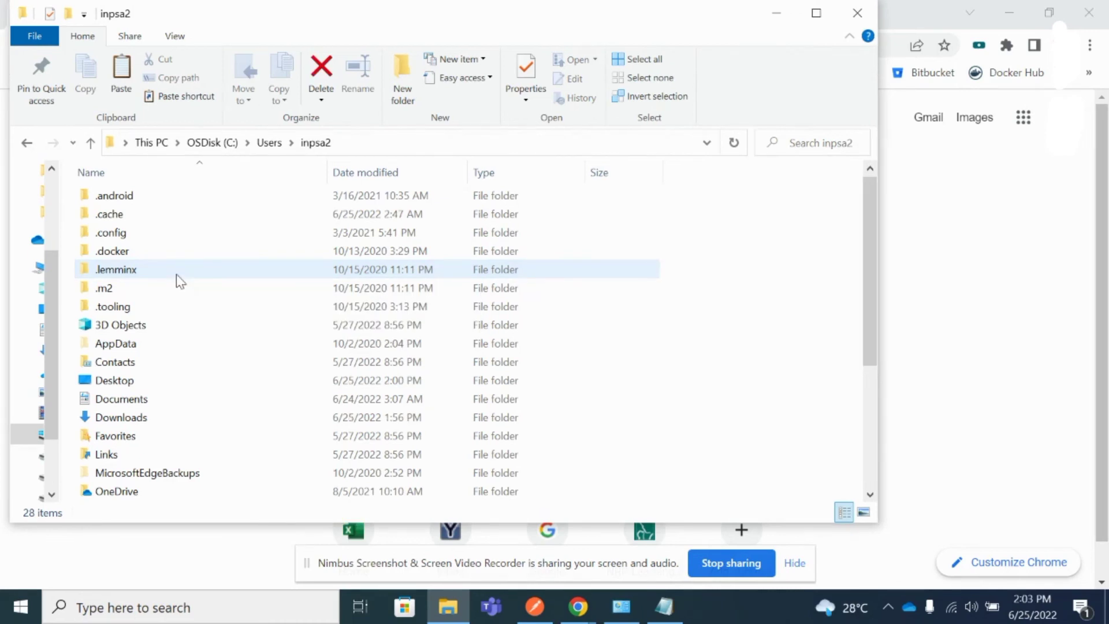
Show the desktop and delete the Eclipse IDE shortcut.
key("super+d")
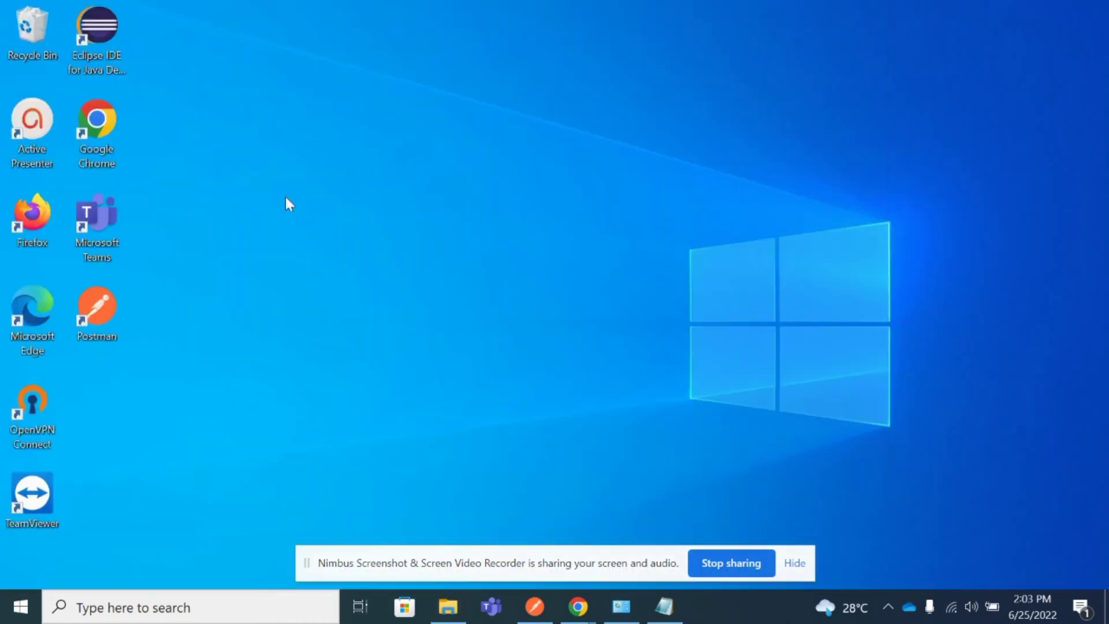
right_click(108, 42)
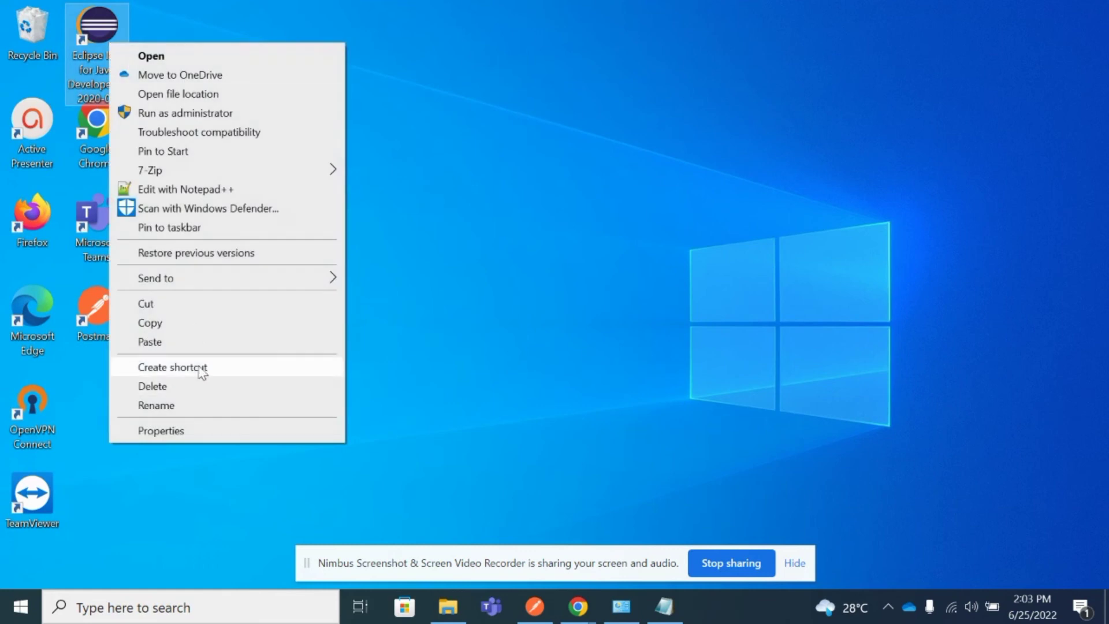
left_click(136, 386)
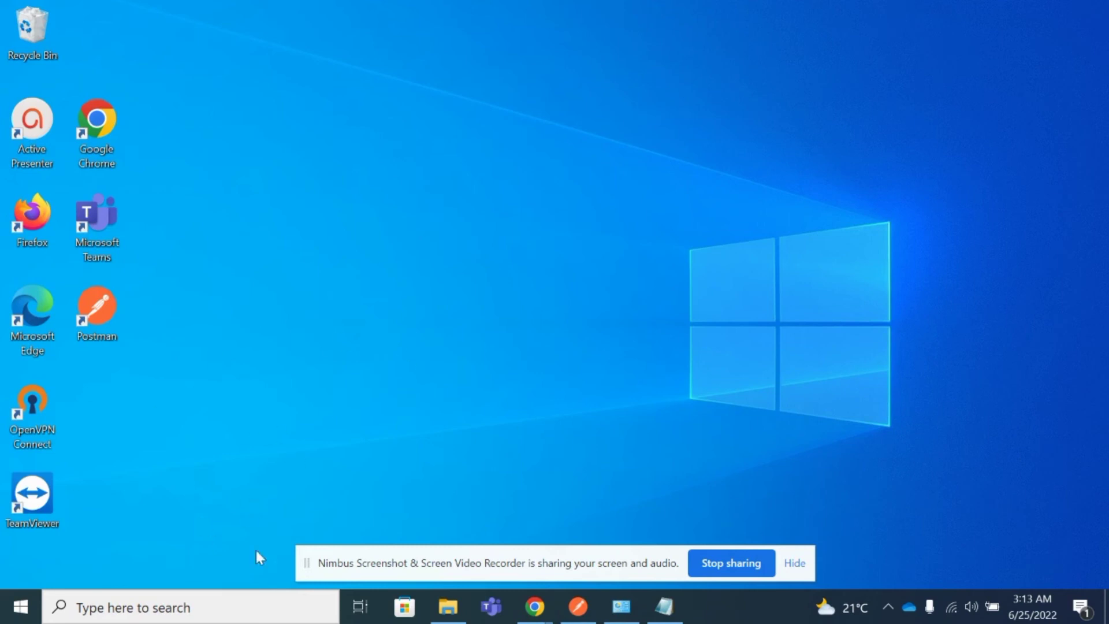
Restart the computer from the Start menu's power options.
left_click(22, 605)
left_click(25, 569)
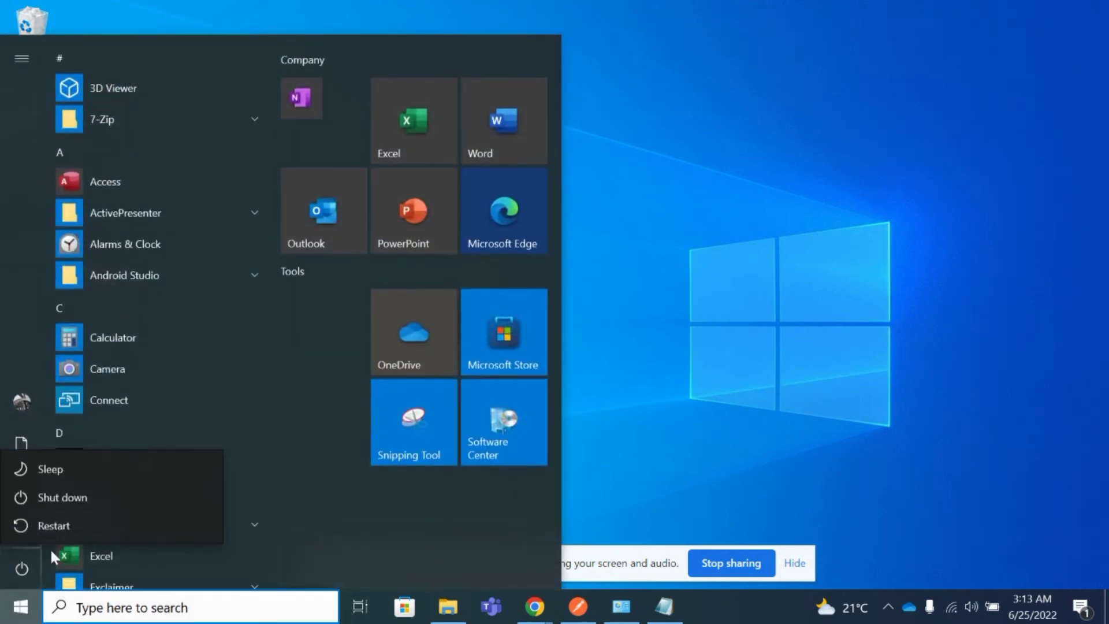
left_click(107, 523)
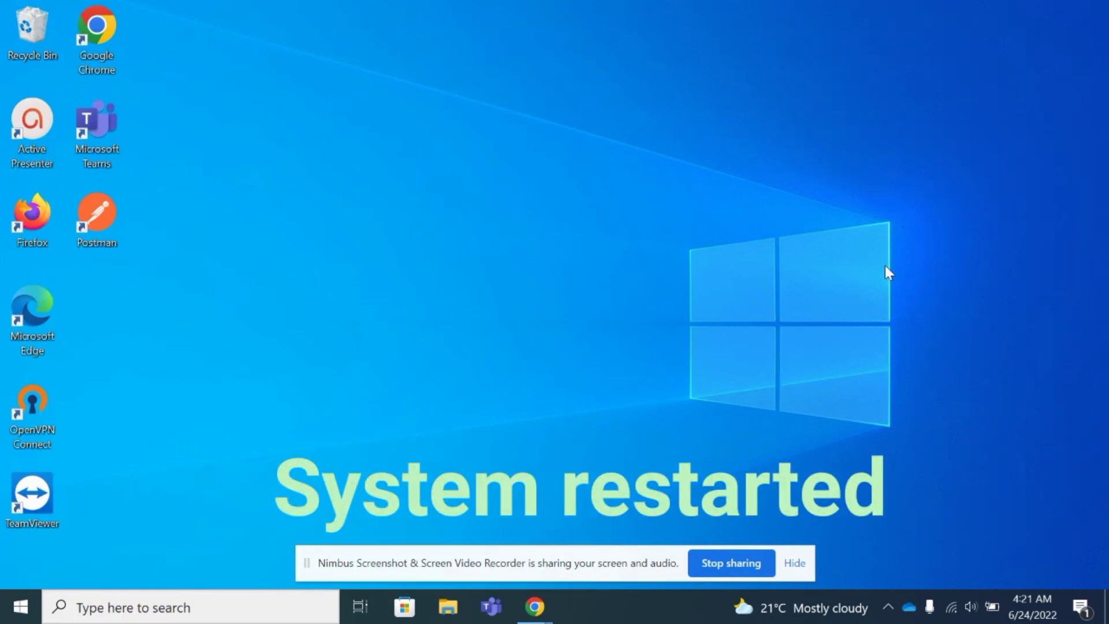
key("super")
type("eclipse")
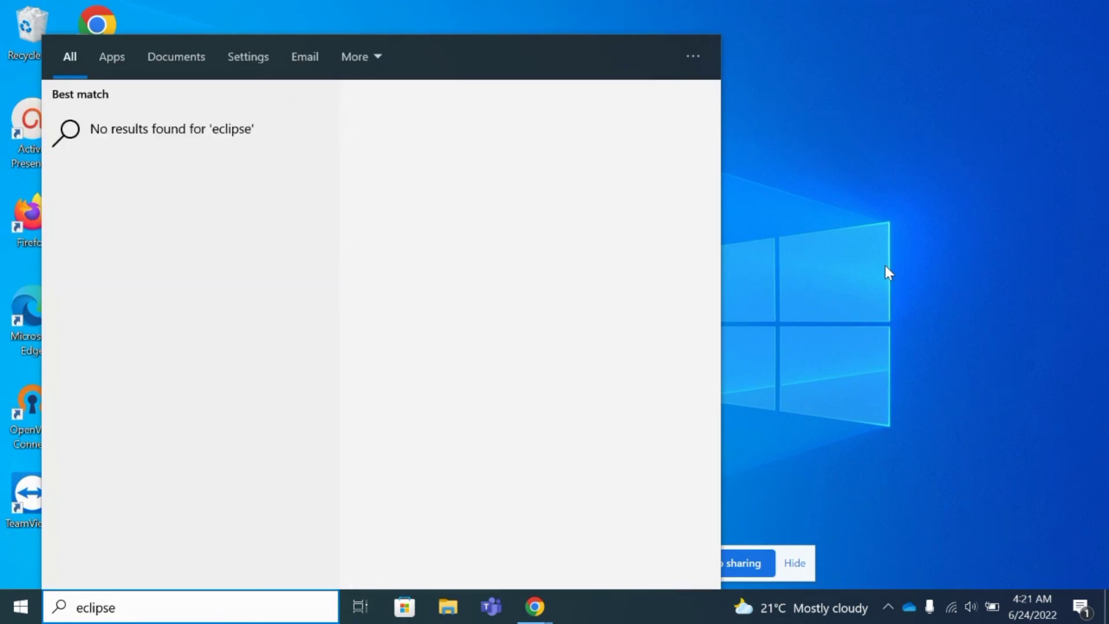
key("ctrl+a")
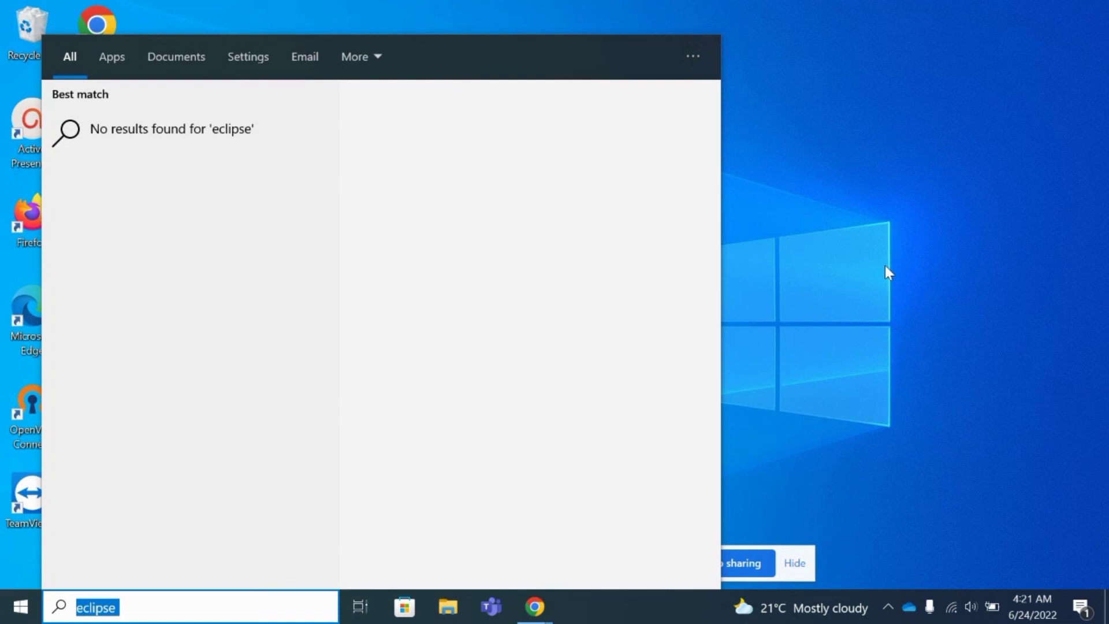
key("Escape")
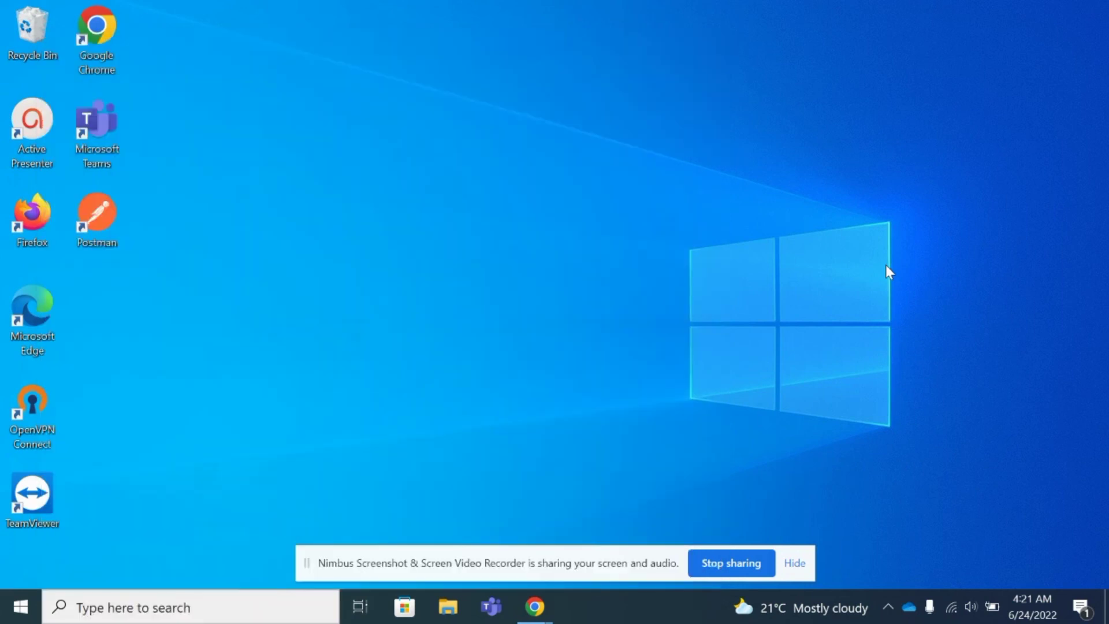